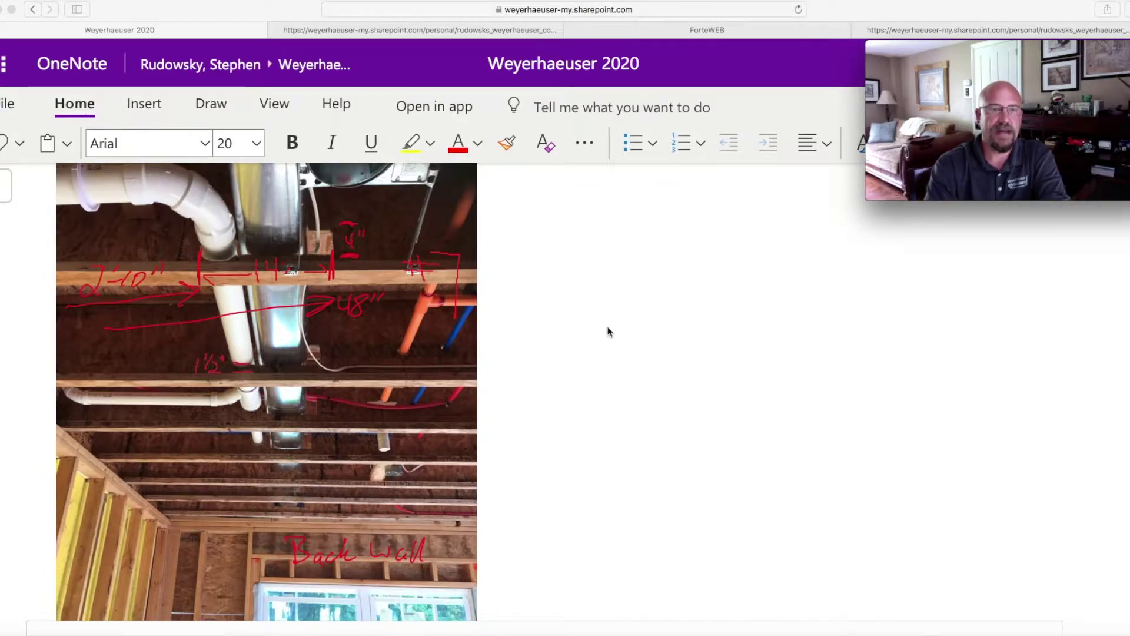
Review the marked-up jobsite photo and joist notes on the OneNote page, and open the second floor framing plan showing Joist #7.
scroll(415, 296, up, 5)
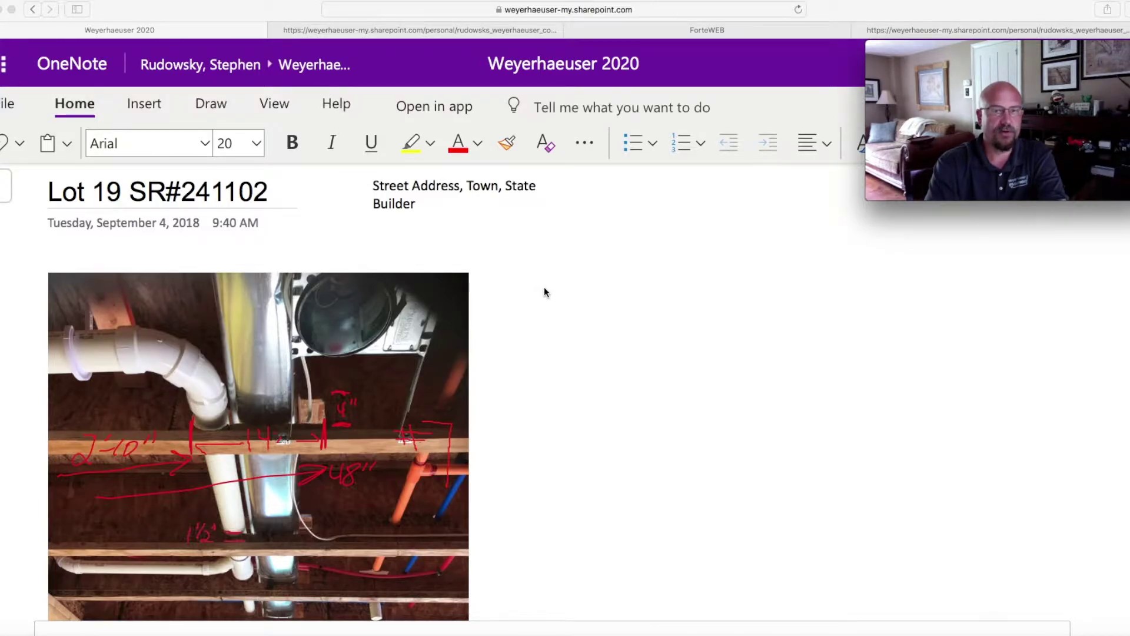
scroll(549, 288, down, 5)
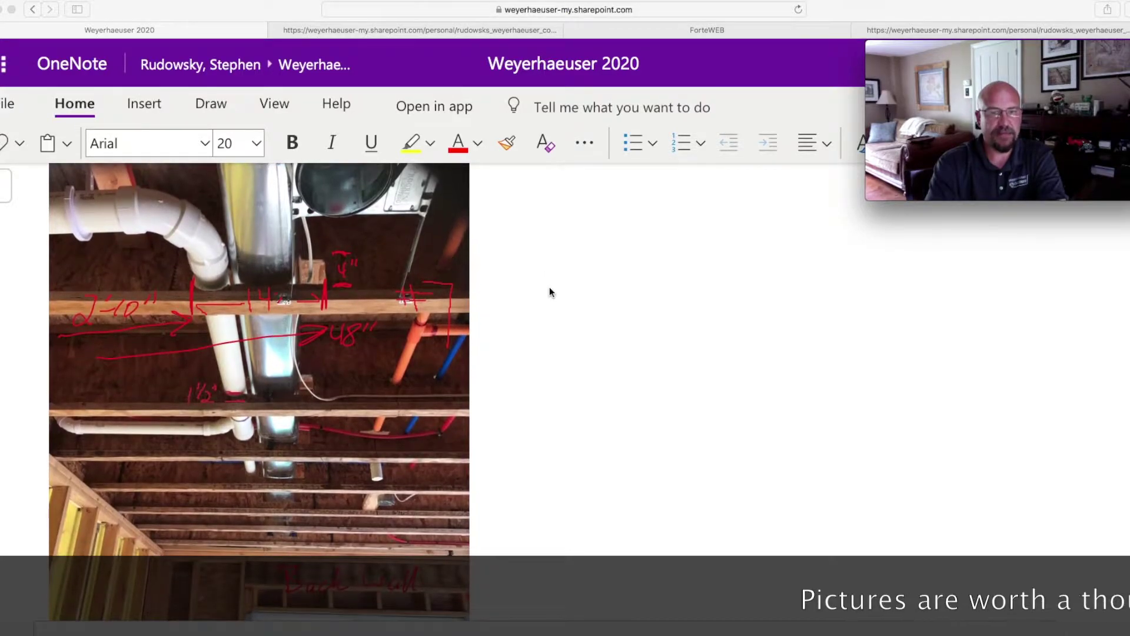
scroll(544, 319, down, 1)
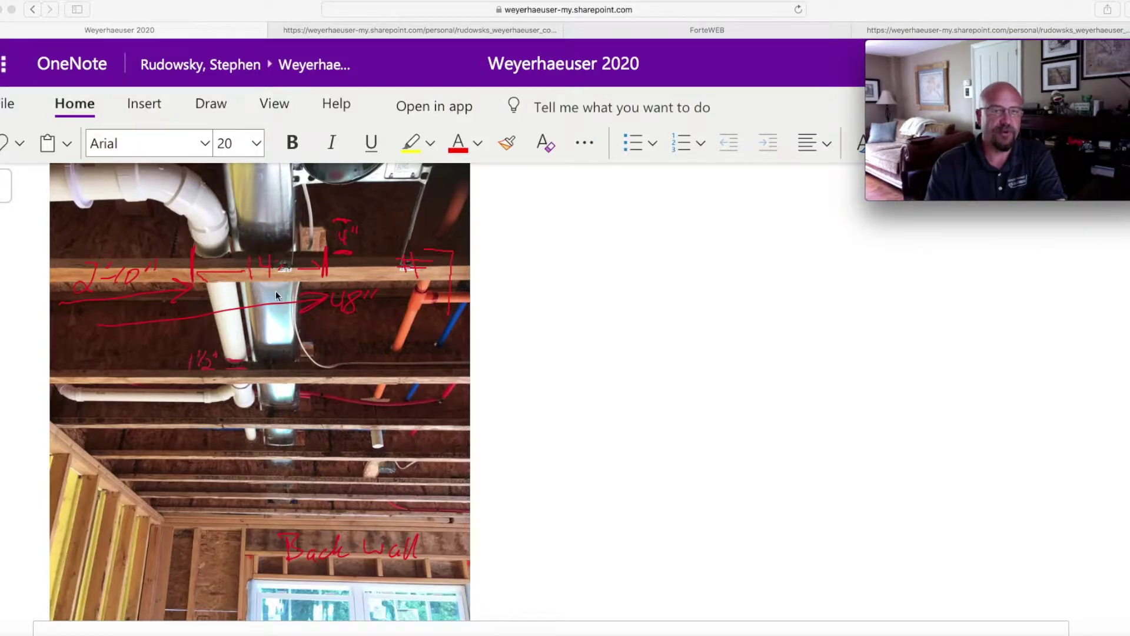
scroll(283, 300, down, 5)
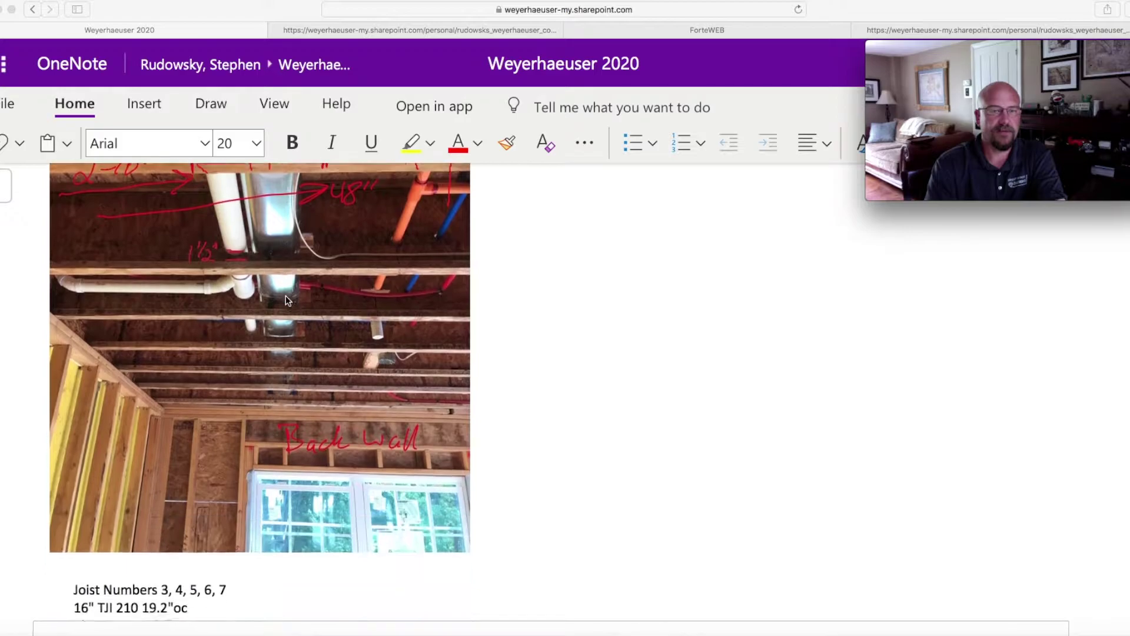
scroll(287, 300, up, 3)
scroll(285, 300, up, 2)
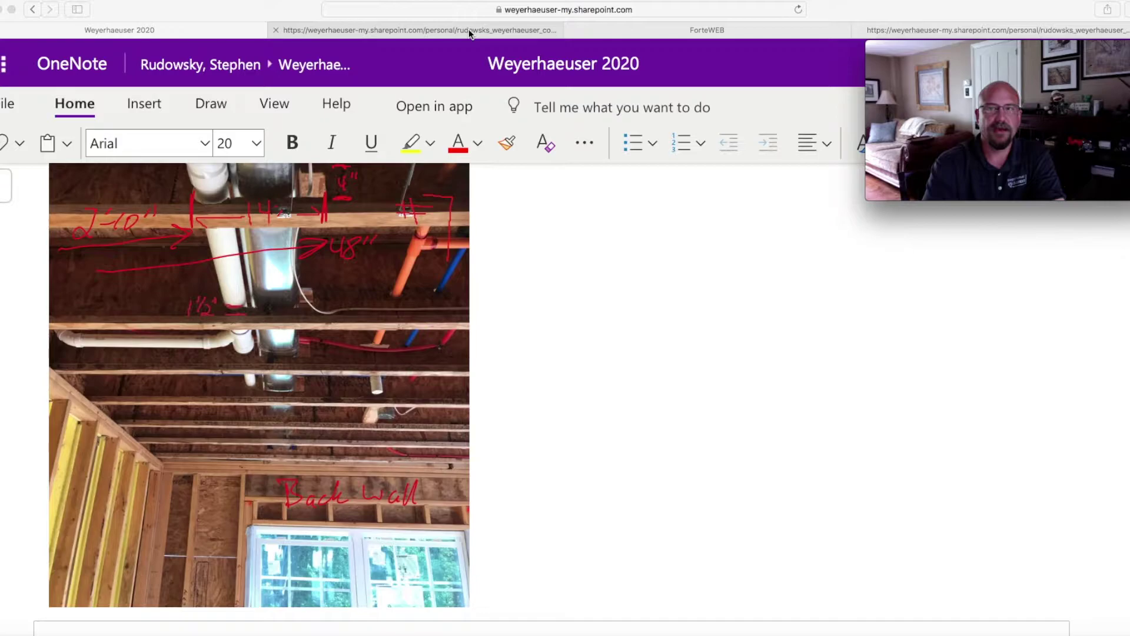
click(469, 30)
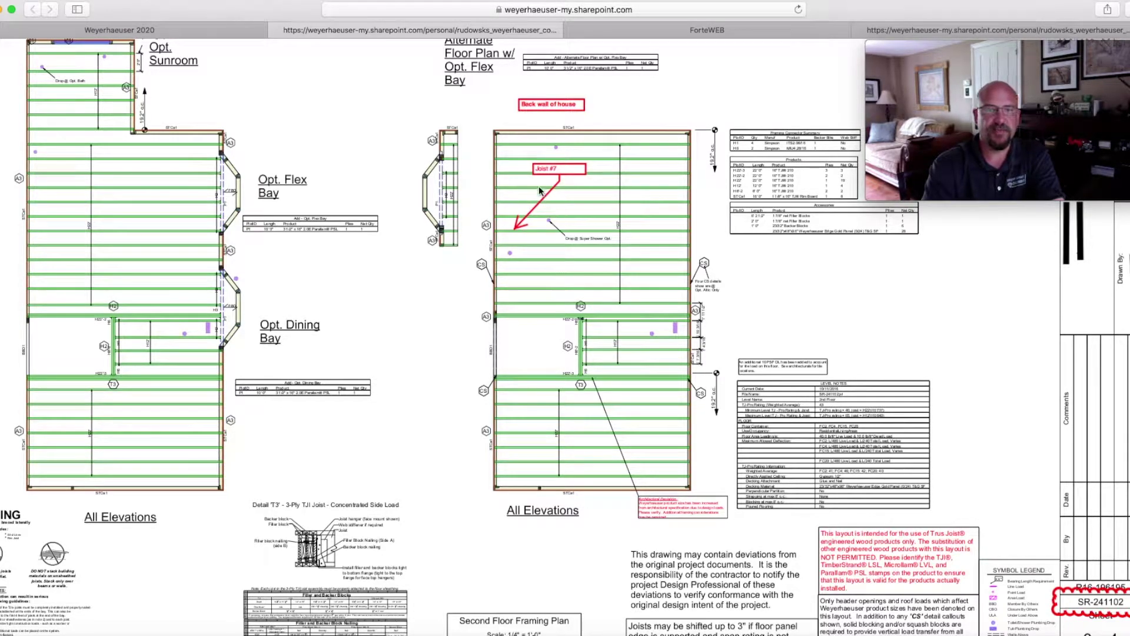
Switch to ForteWEB and read the member report of Orig Joist FC15 from the design results down to the vertical load.
click(599, 32)
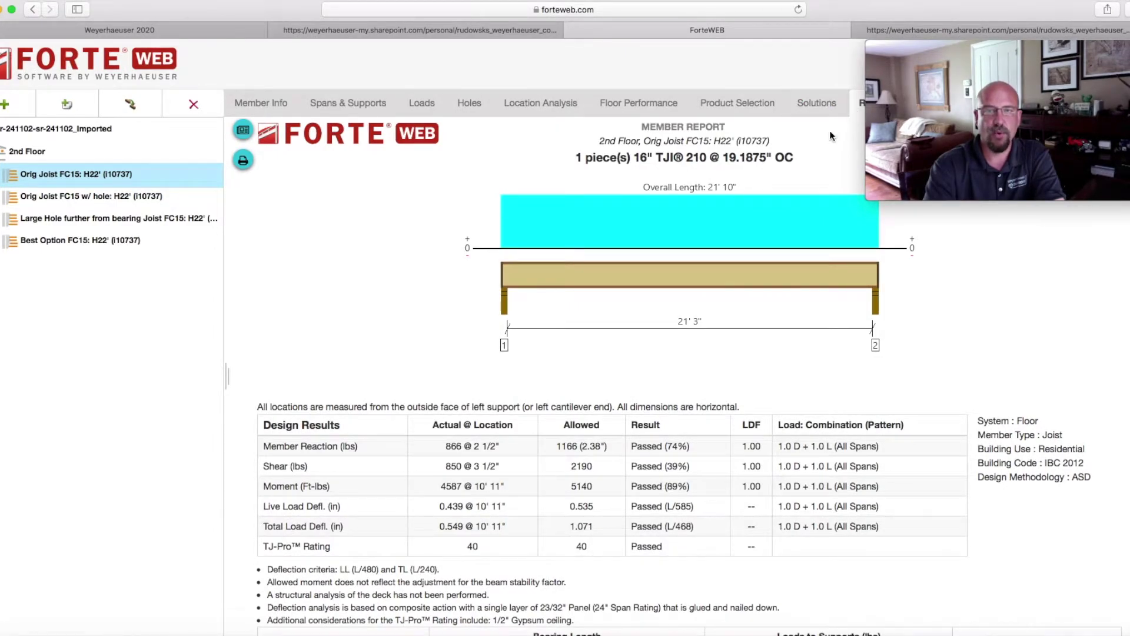
scroll(817, 143, down, 2)
scroll(818, 143, up, 2)
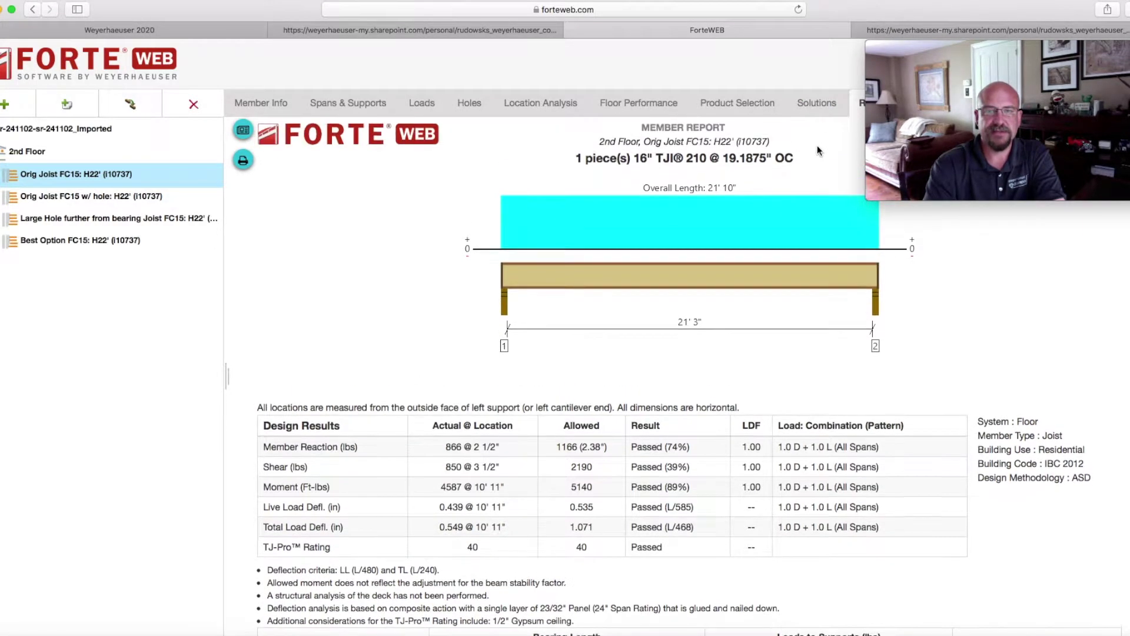
scroll(733, 165, down, 3)
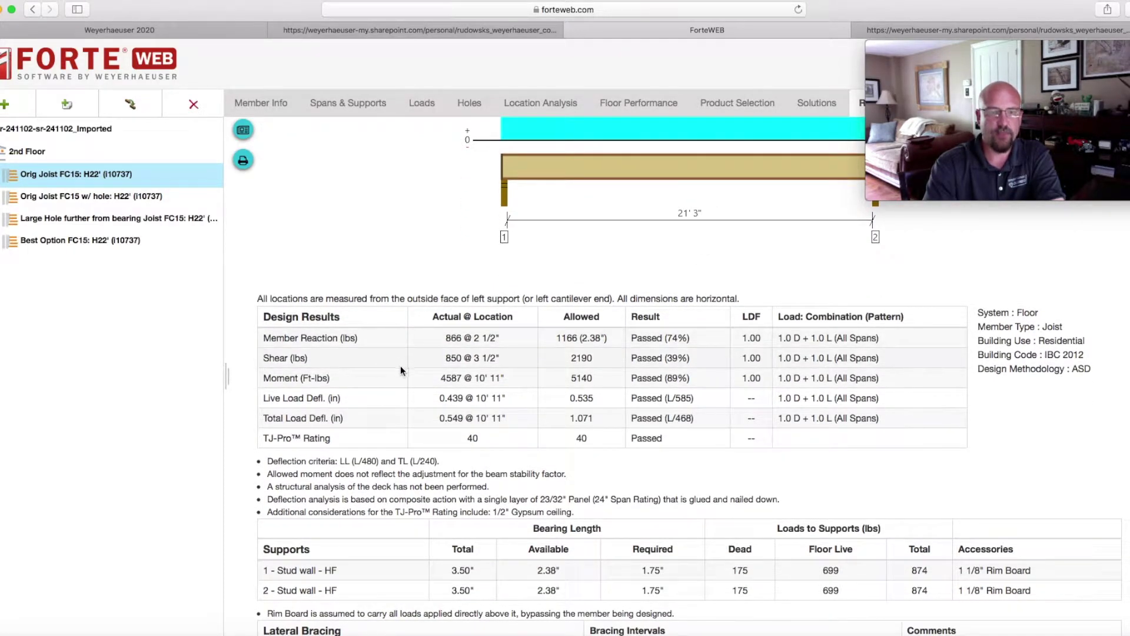
scroll(401, 380, down, 2)
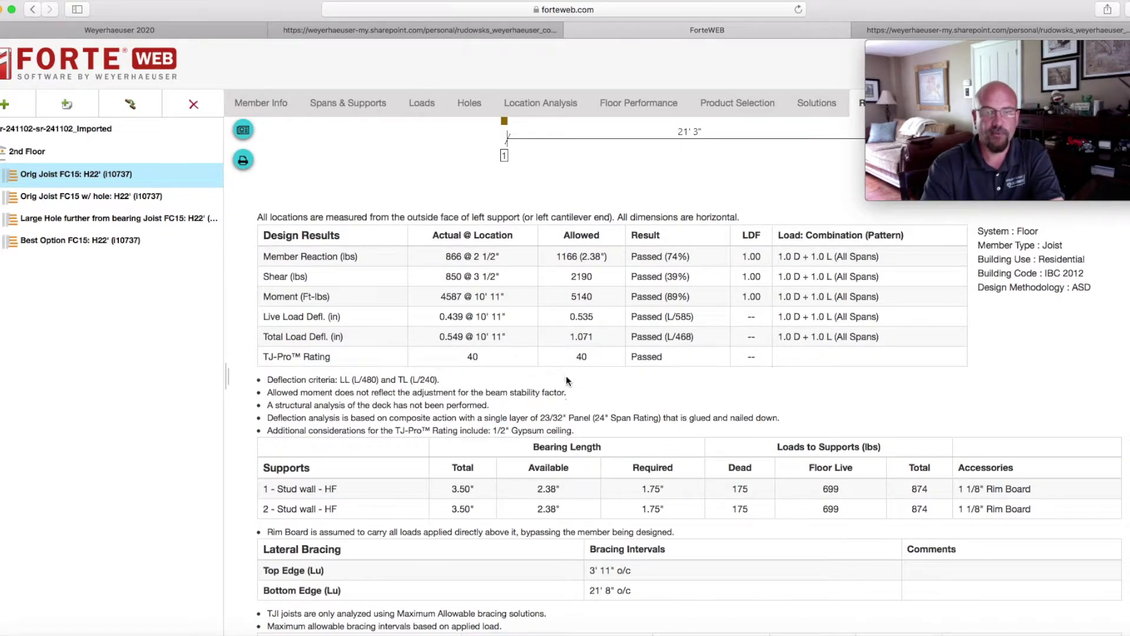
scroll(605, 379, down, 2)
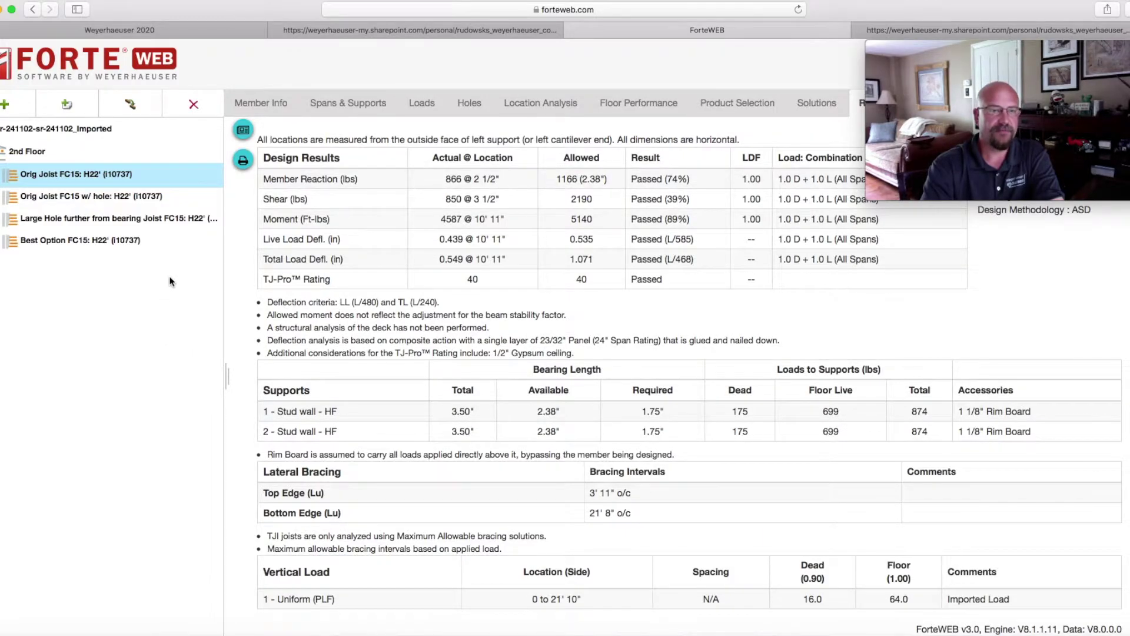
Inspect the hole definition of Orig Joist FC15 w/ hole and check the hole's shear result in its member report.
click(139, 198)
click(432, 108)
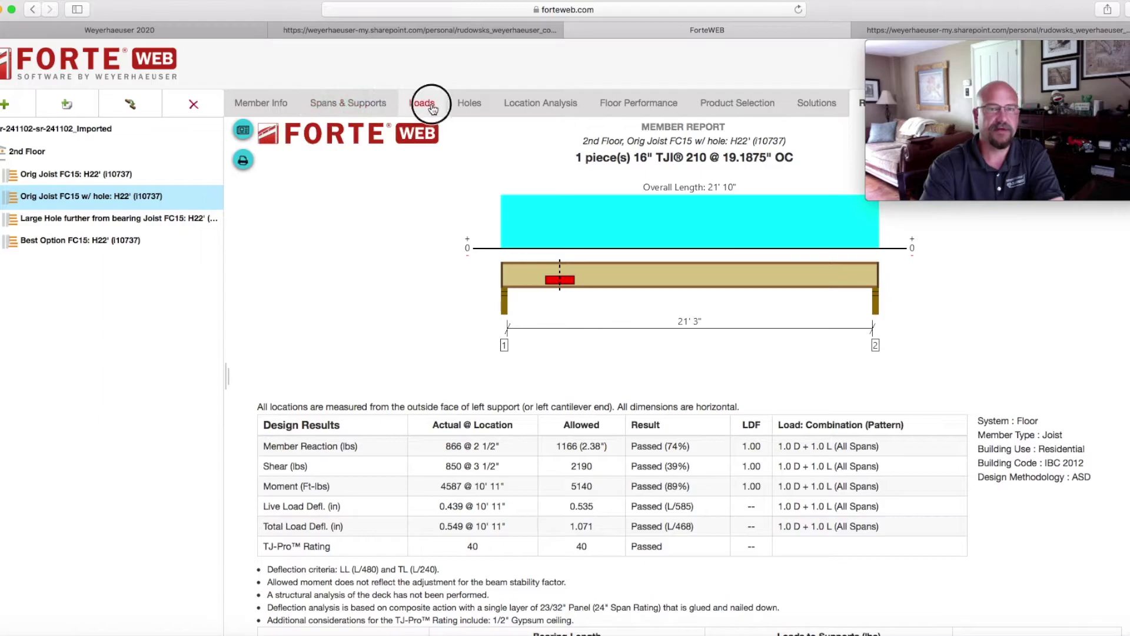
click(469, 103)
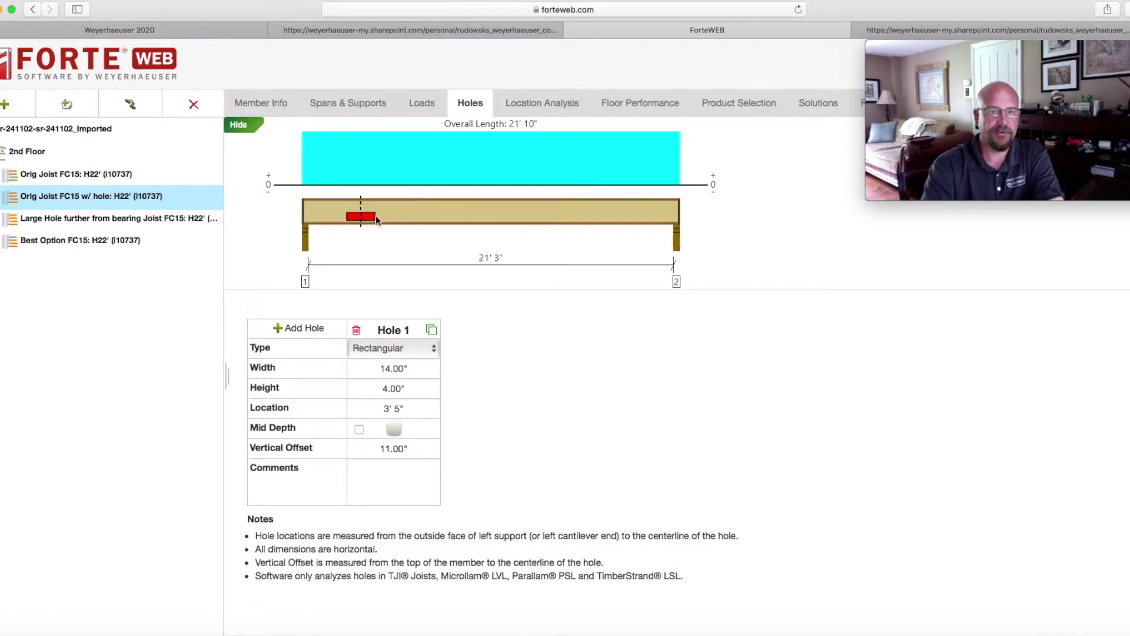
click(861, 102)
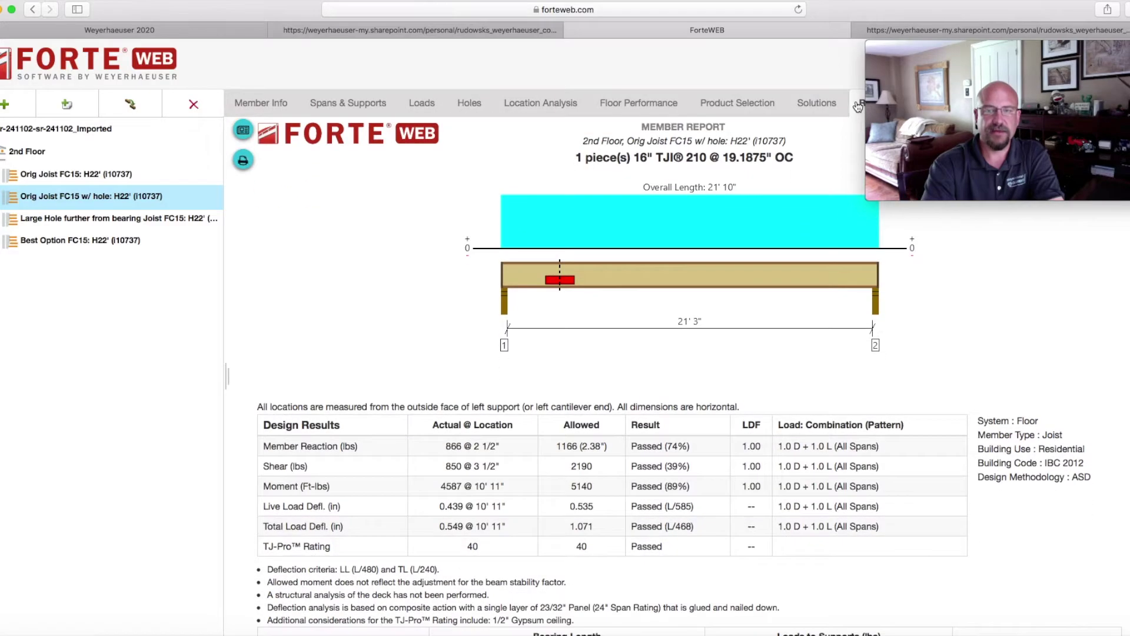
scroll(687, 320, down, 10)
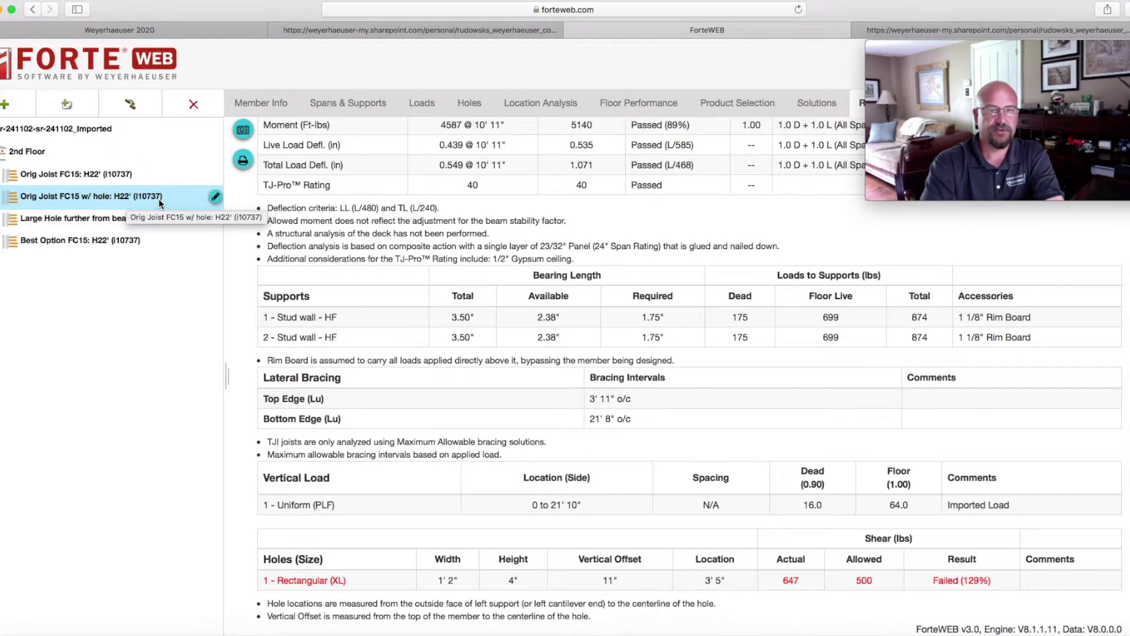
Check the hole shear result in the Large Hole further from bearing report and consult the TJI end-support hole chart.
click(87, 219)
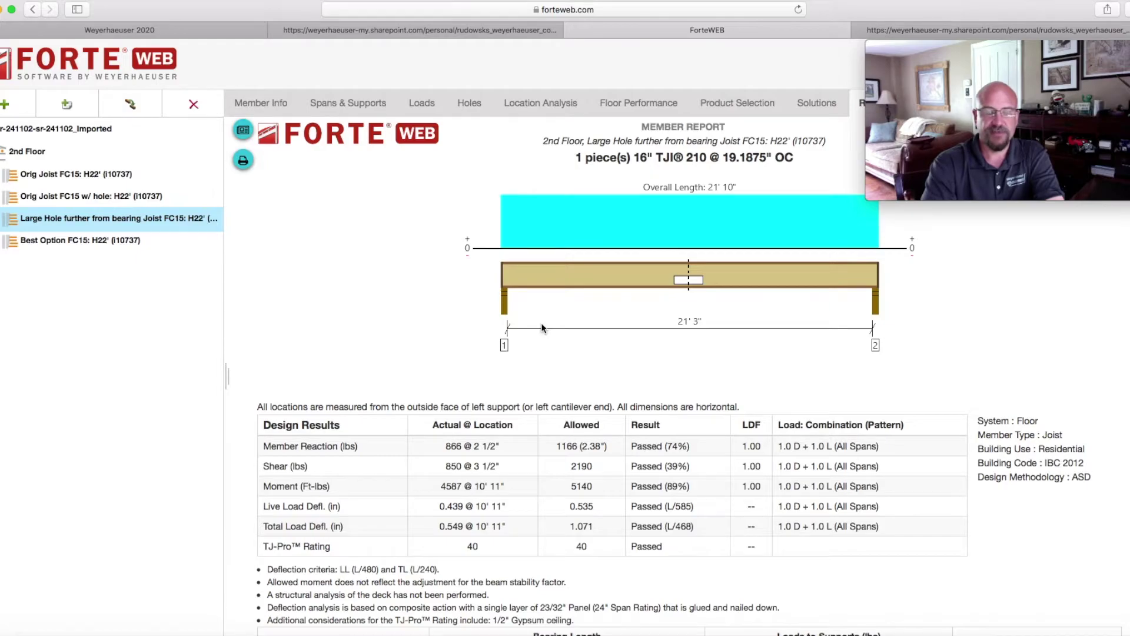
scroll(542, 327, down, 5)
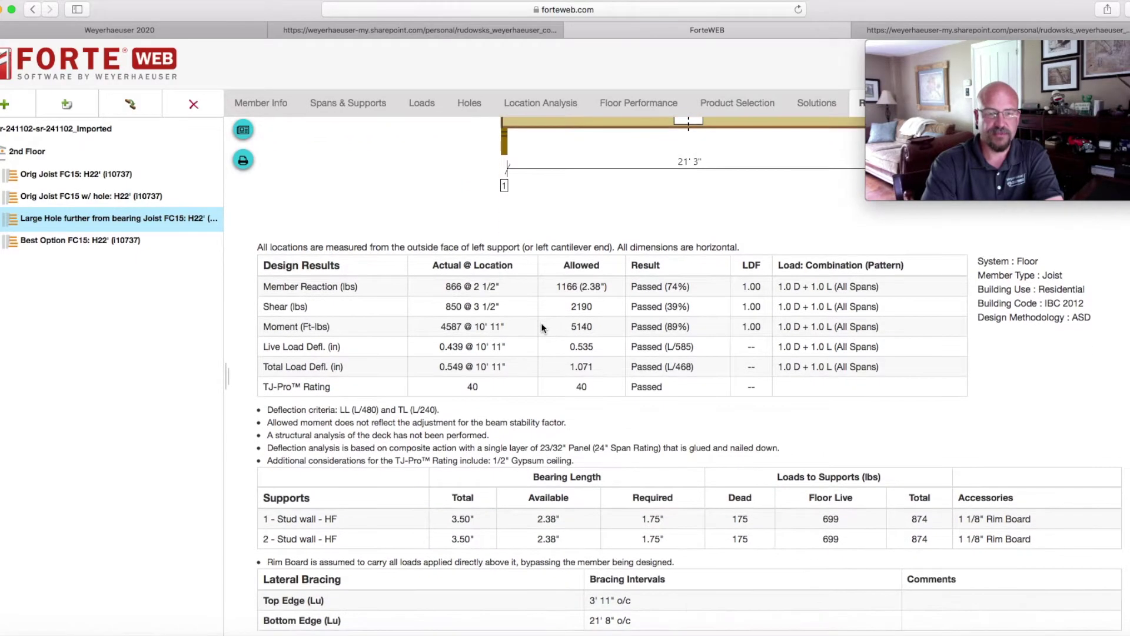
scroll(542, 334, down, 6)
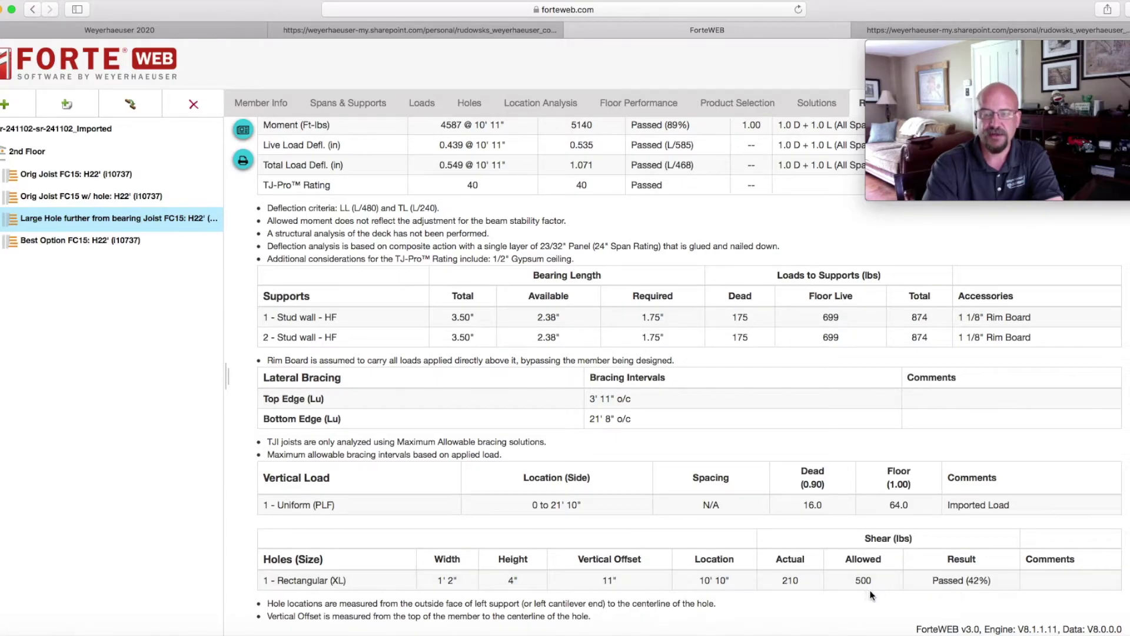
scroll(868, 591, up, 10)
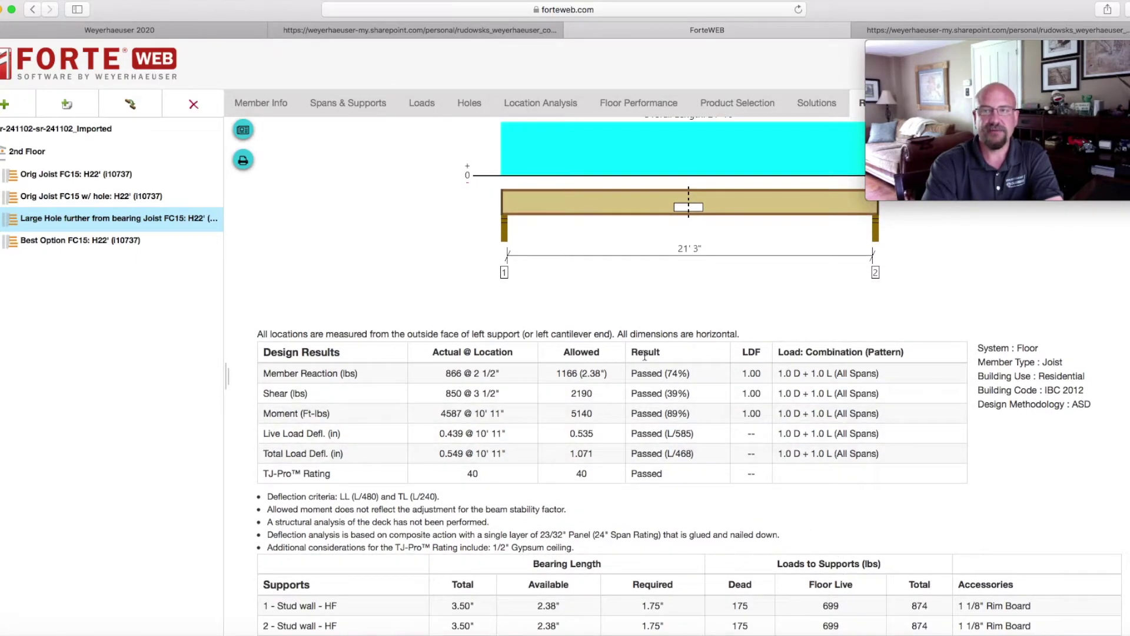
click(878, 31)
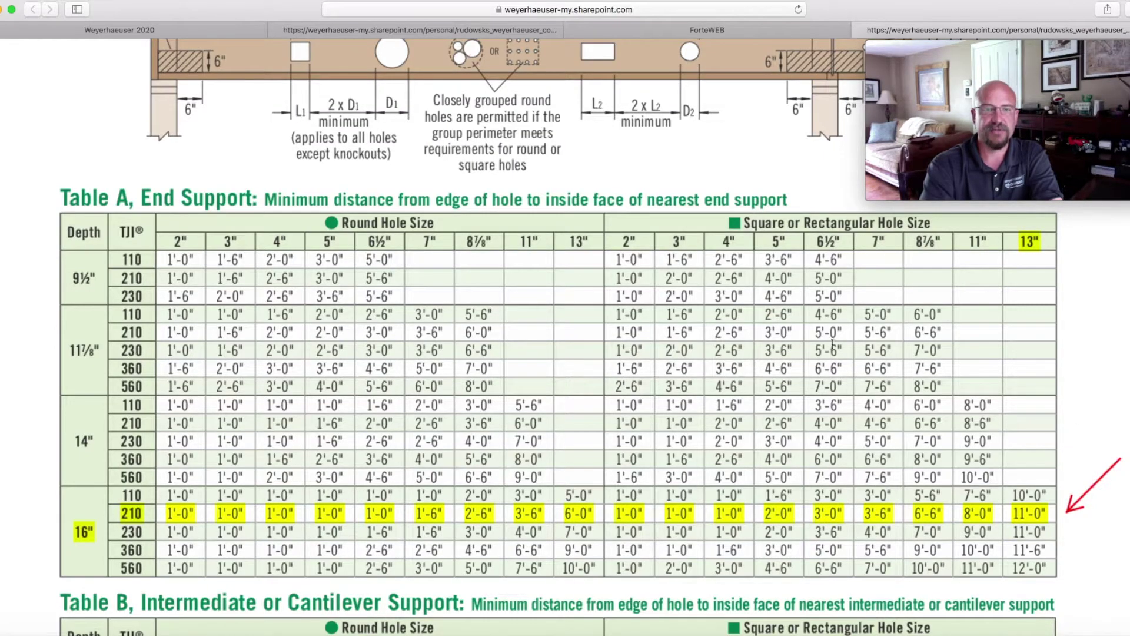
Return to ForteWEB and review the Best Option FC15 member report, including the shear results for its circular and rectangular holes.
key(ctrl+shift+Tab)
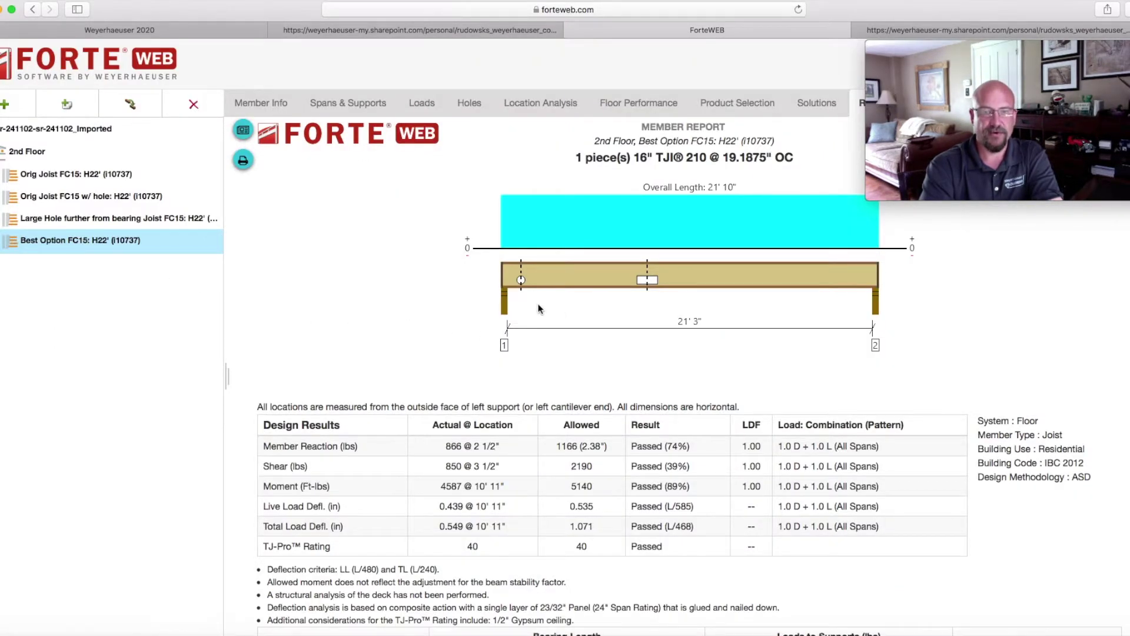
scroll(441, 266, down, 10)
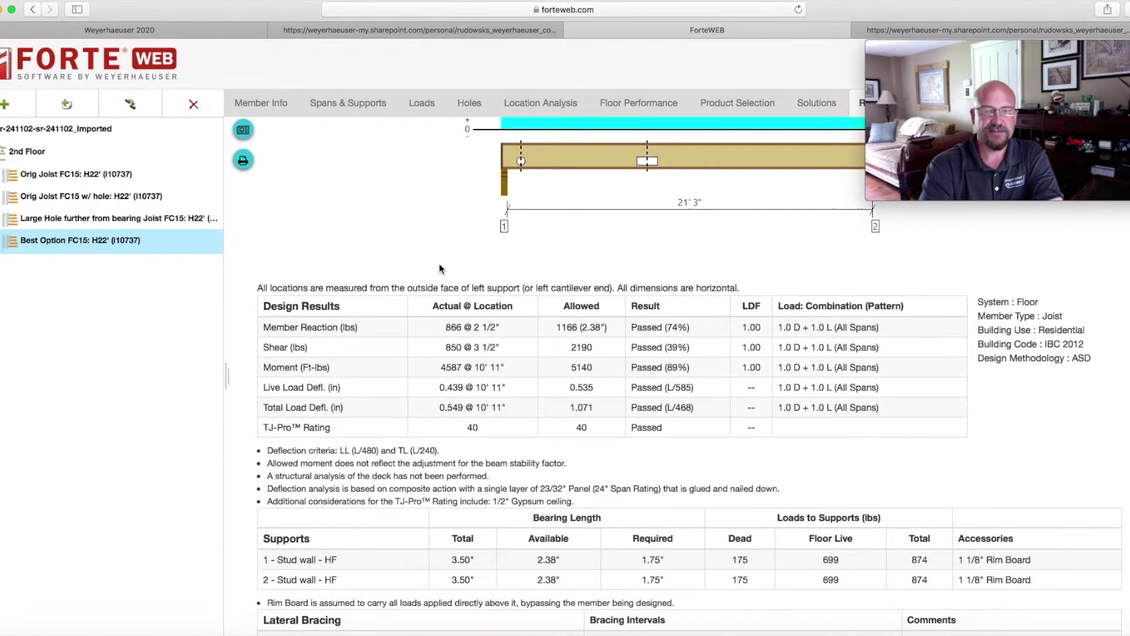
scroll(439, 263, down, 2)
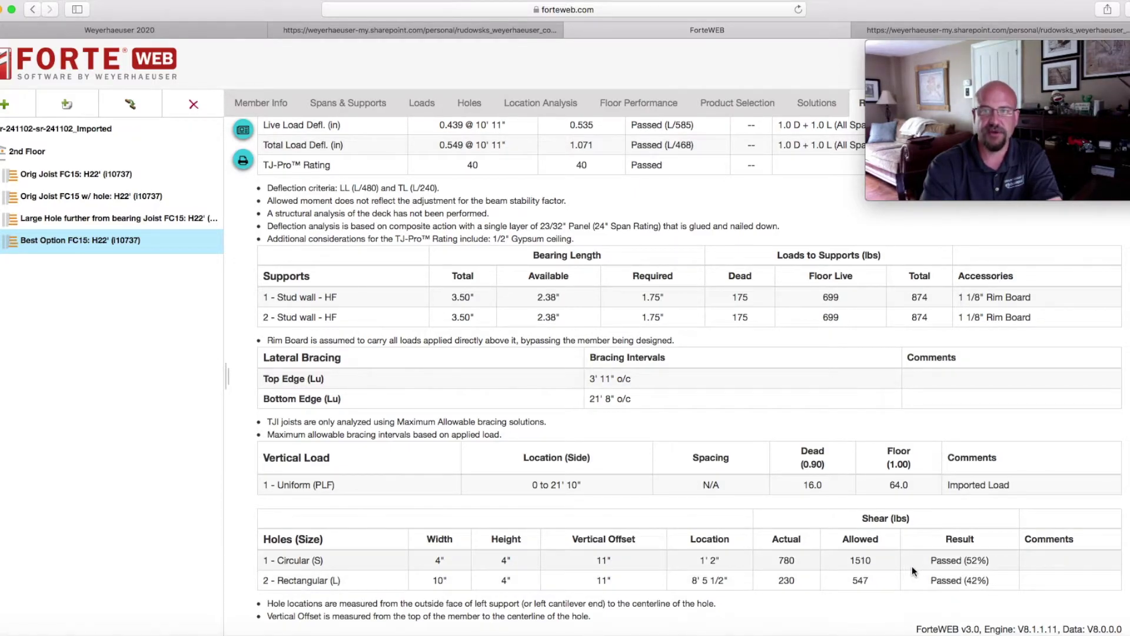
scroll(914, 566, up, 1)
scroll(915, 566, up, 2)
scroll(917, 565, down, 2)
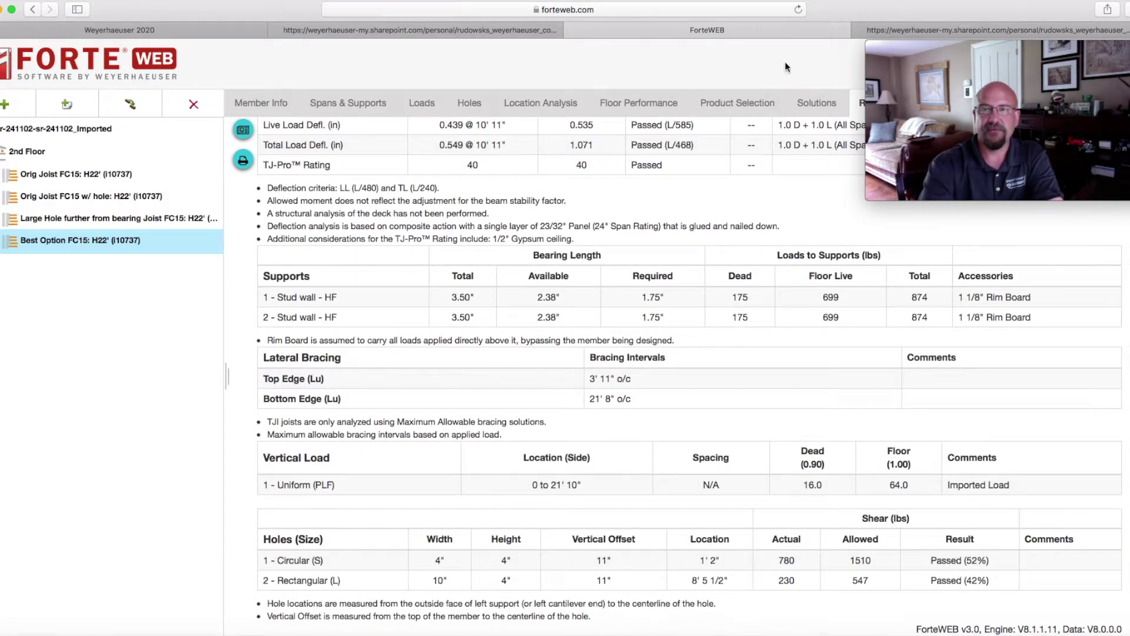
Examine the TJI hole charts in Table A for end supports and Table B for intermediate or cantilever supports.
click(883, 29)
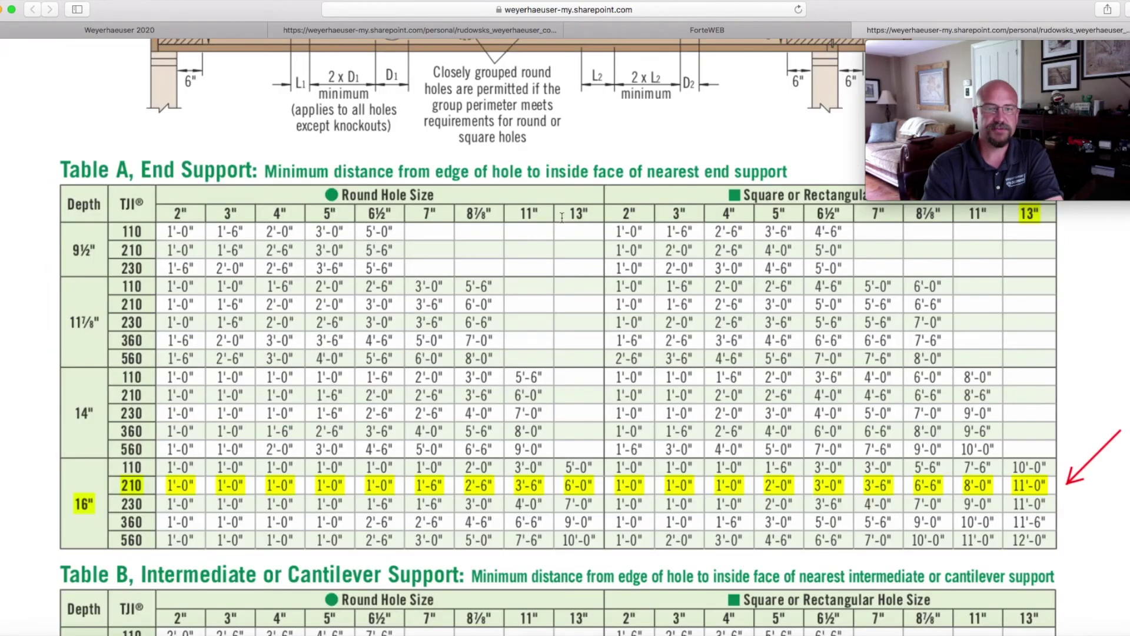
scroll(562, 218, up, 2)
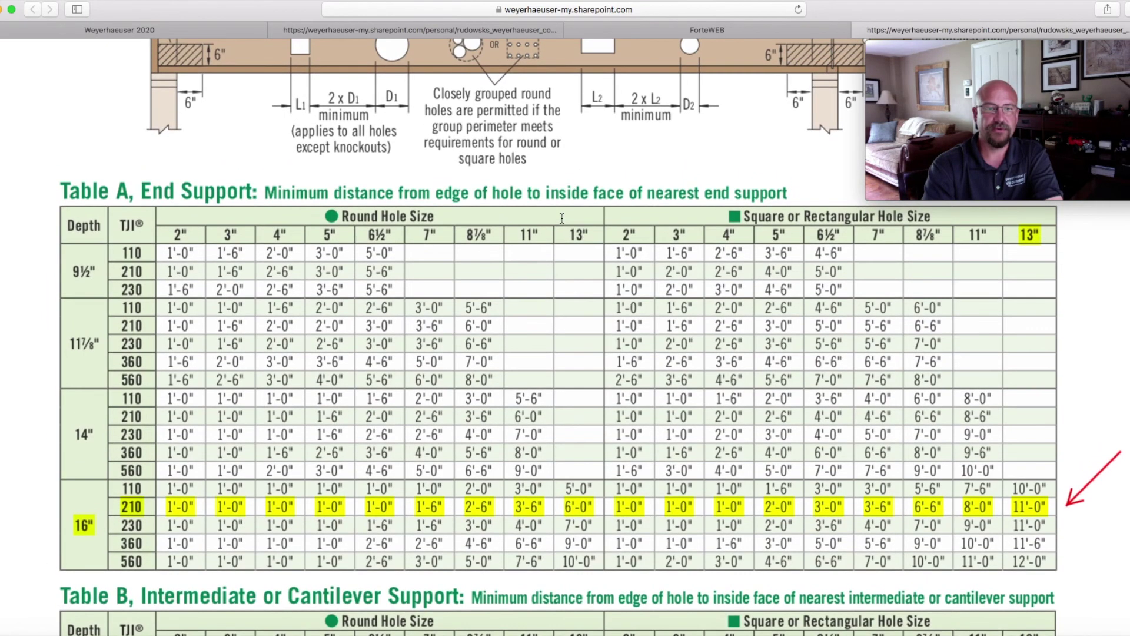
scroll(561, 218, down, 5)
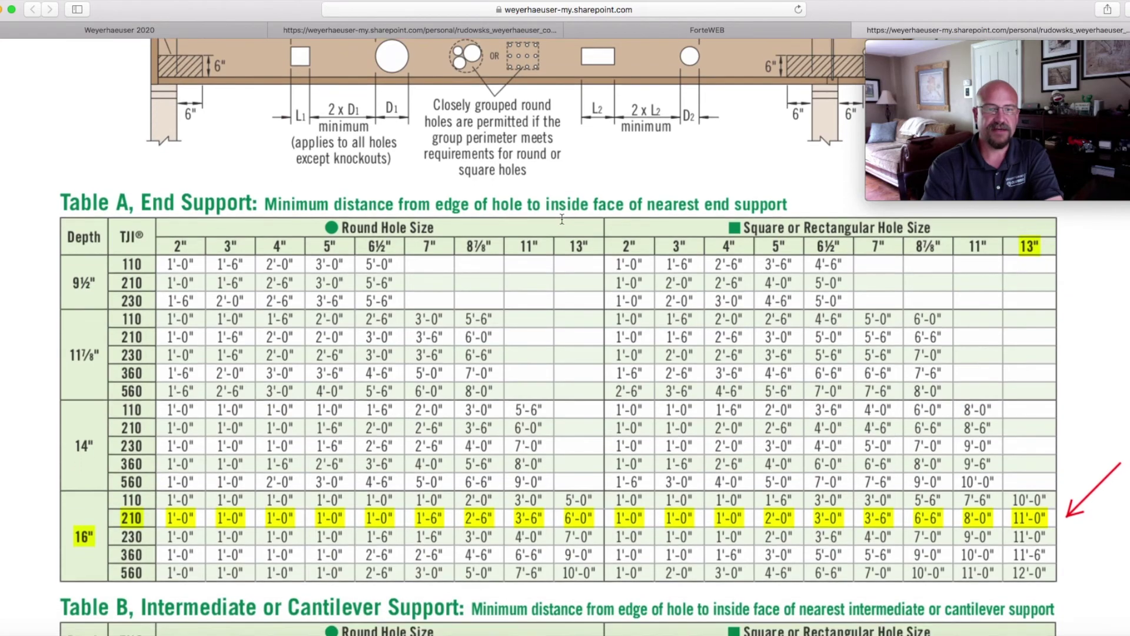
scroll(562, 219, up, 3)
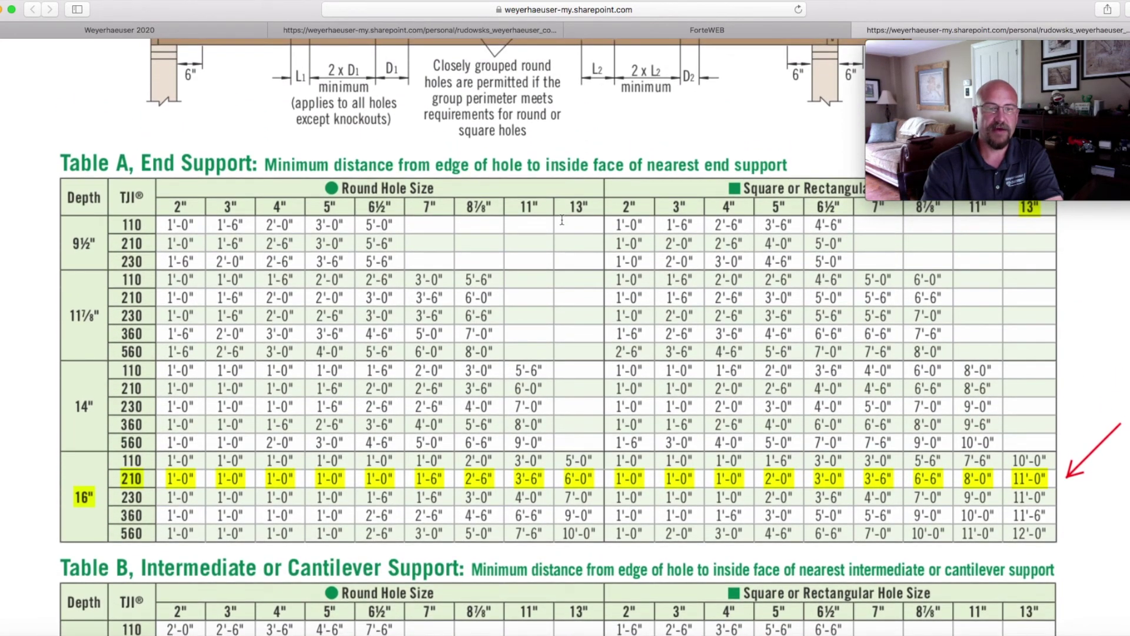
scroll(562, 220, down, 5)
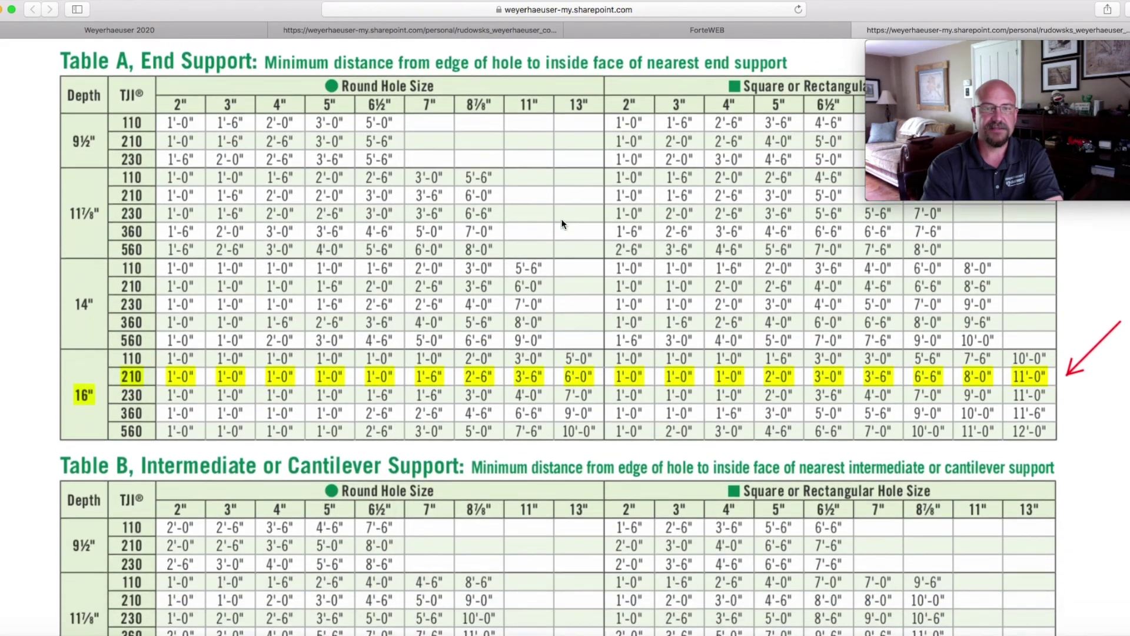
scroll(560, 217, down, 2)
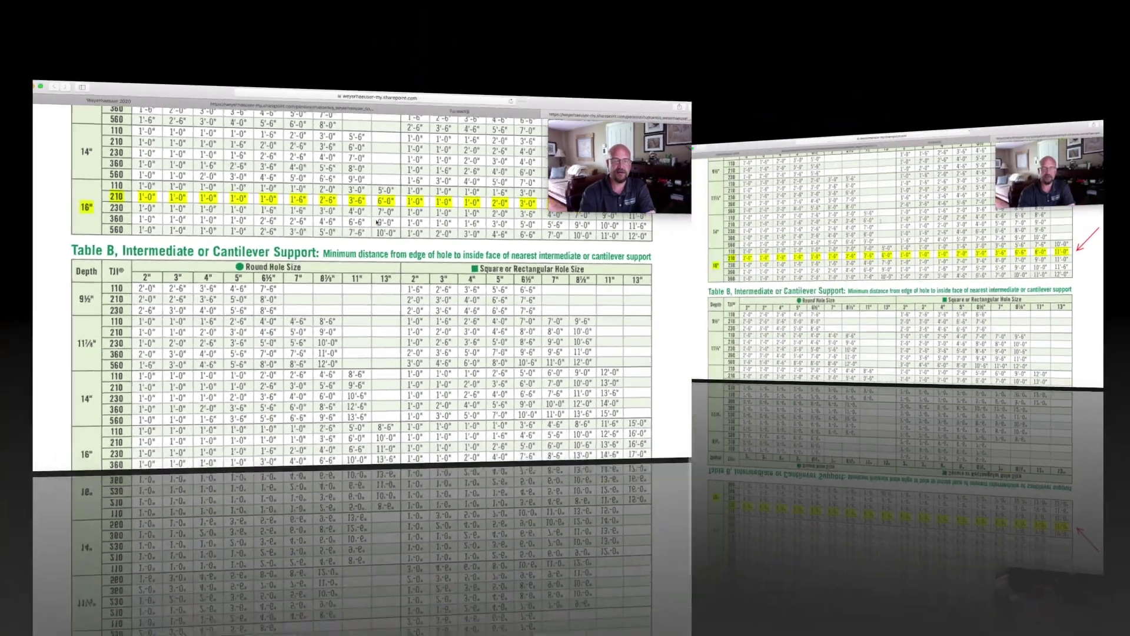